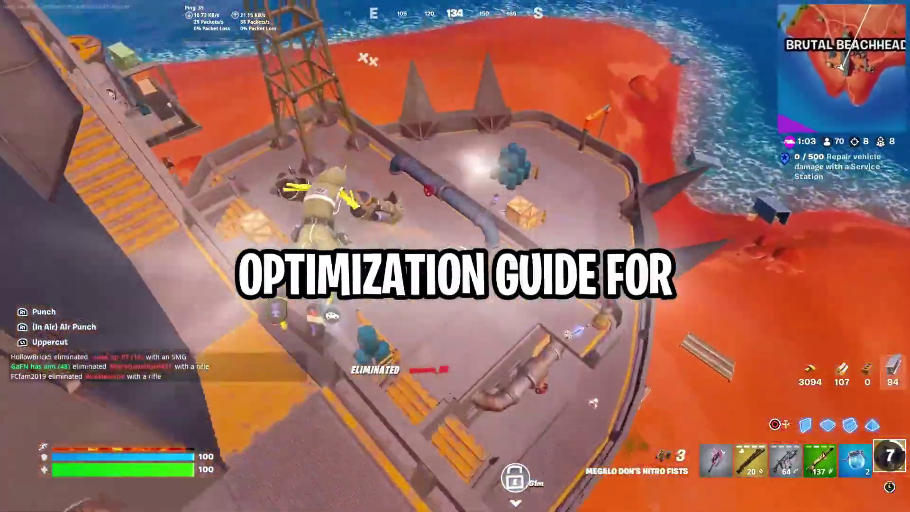
- Cycle to the Combat Shotgun, then fire the Warforged Assault Rifle at an enemy
key("2")
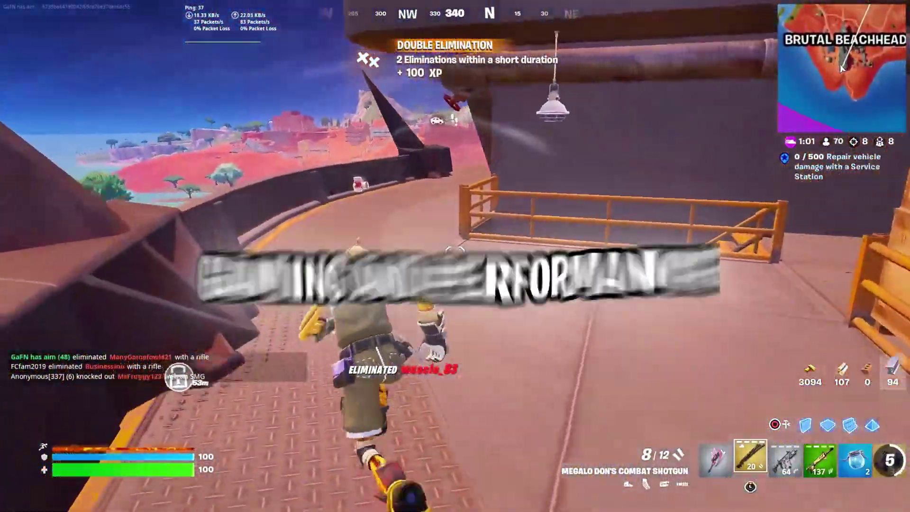
key("6")
key("2")
key("w")
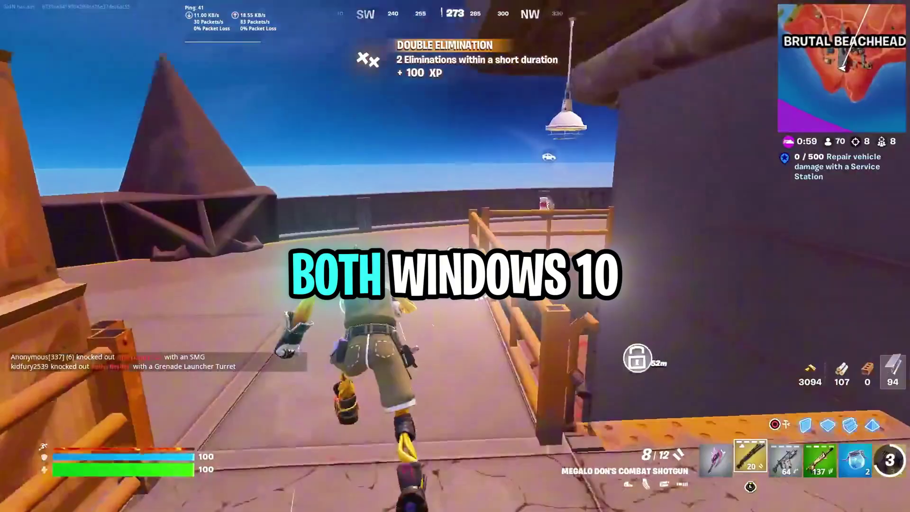
key("4")
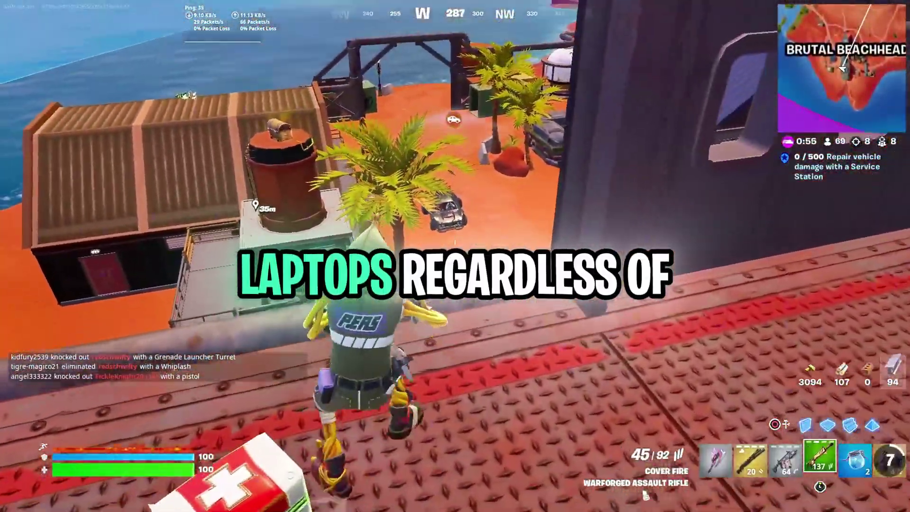
left_click(456, 256)
left_click(455, 256)
left_click(455, 255)
- Build wooden walls and a pyramid roof, then return to the assault rifle
key("q")
left_click(455, 256)
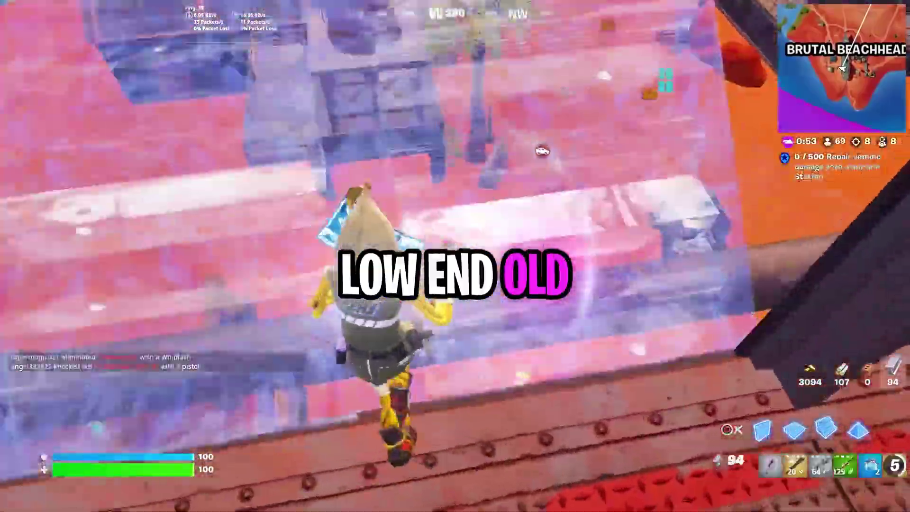
left_click(455, 256)
left_click(455, 256)
left_click(455, 256)
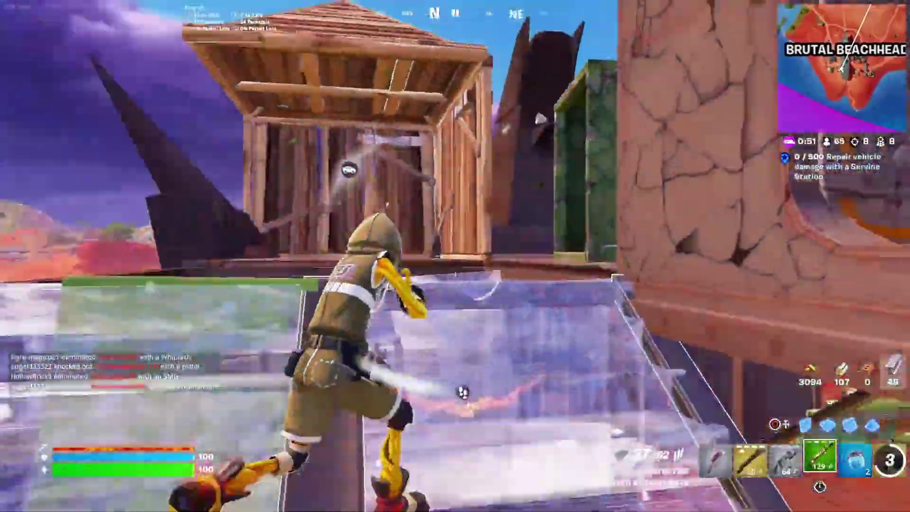
left_click(455, 256)
left_click(455, 256)
key("4")
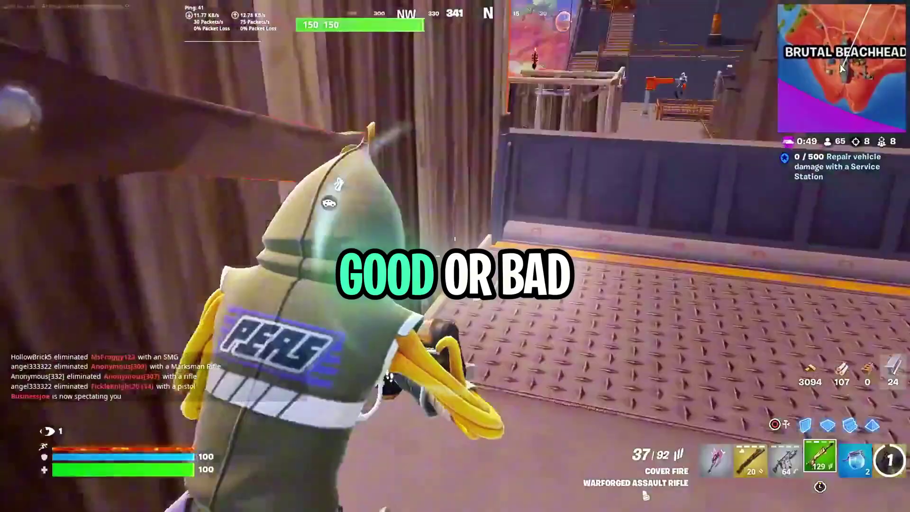
- Alternate quick wood builds with rifle fire, then throw a Nitro Fists punch
key("q")
left_click(455, 256)
left_click(455, 256)
key("4")
left_click(455, 256)
left_click(455, 256)
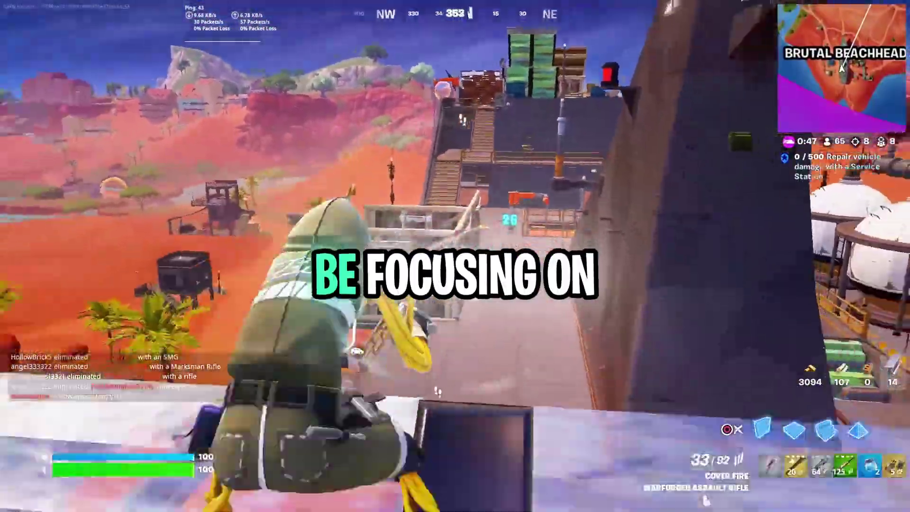
key("q")
left_click(455, 256)
key("6")
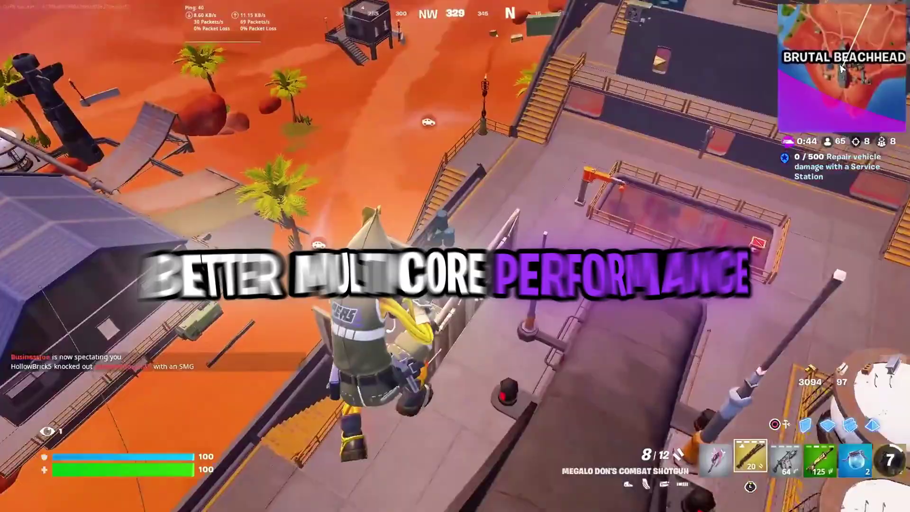
left_click(455, 256)
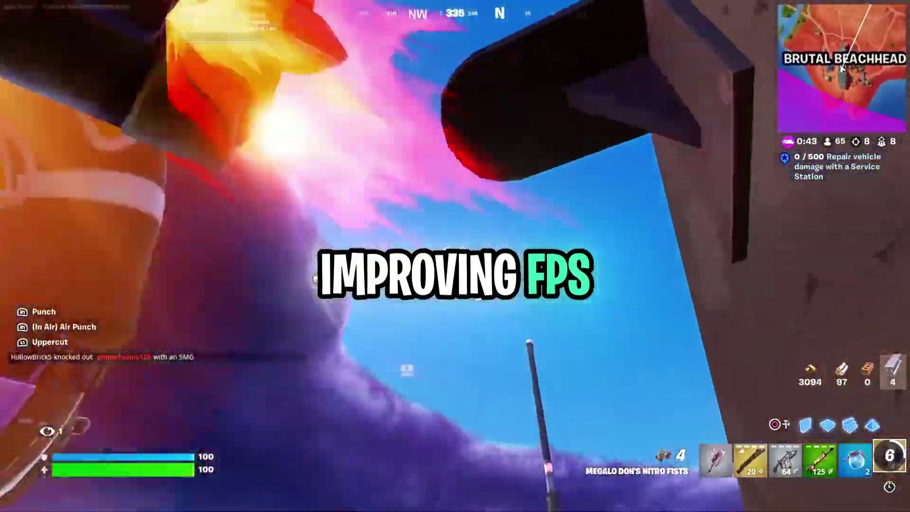
- Cycle through shotgun and SMG, reload the assault rifle, and fire it aimed down sights
key("2")
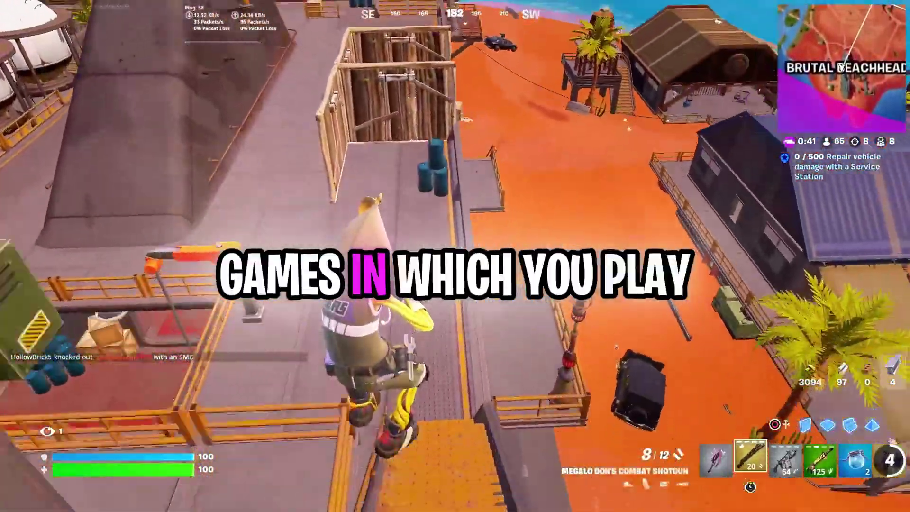
key("3")
key("4")
key("r")
key("w")
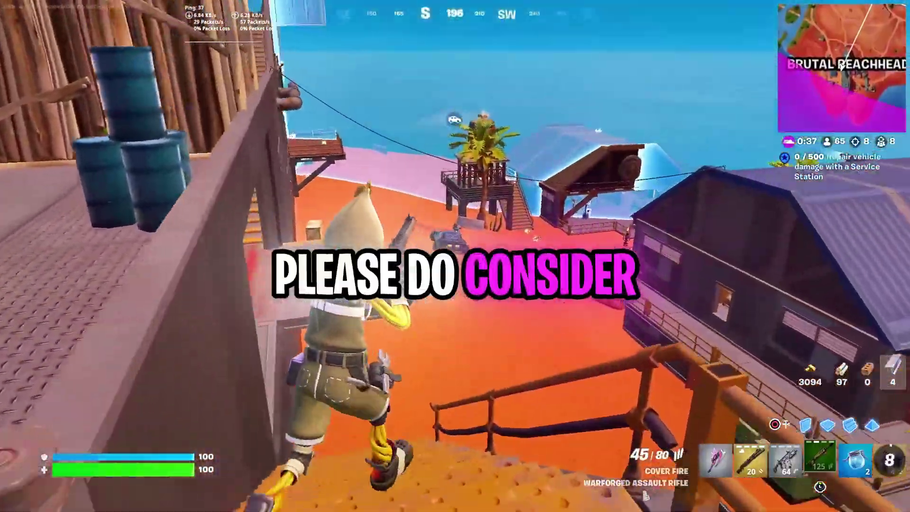
right_click(455, 256)
left_click(455, 256)
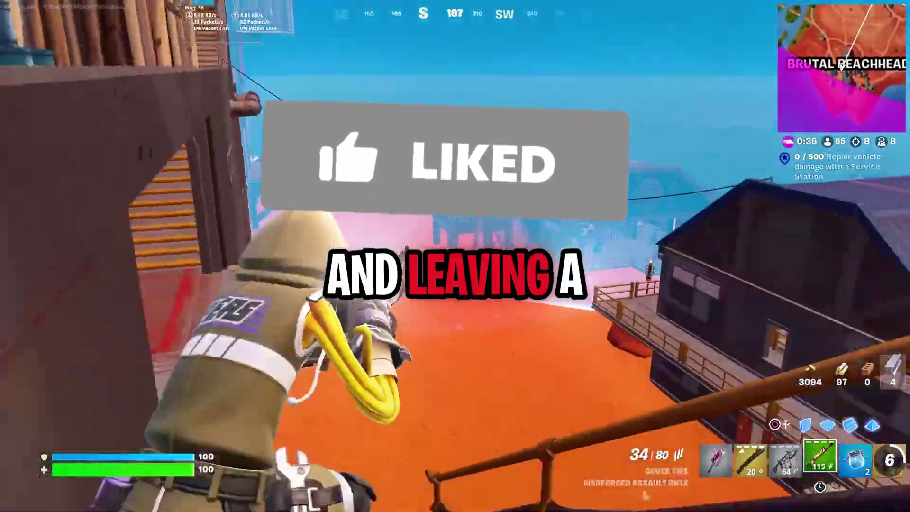
- Run to the yellow stairs and launch into an air punch with Megalo Don's Nitro Fists
key("w")
key("5")
key("6")
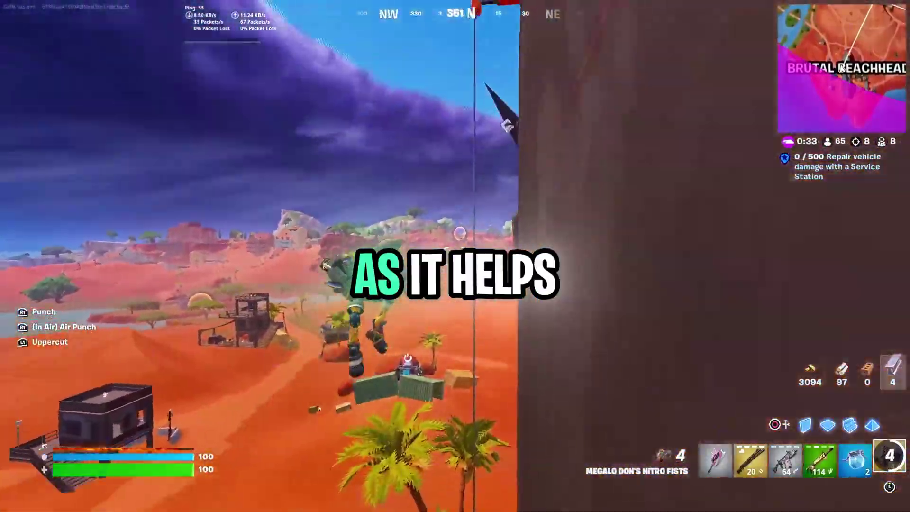
right_click(455, 256)
left_click(455, 256)
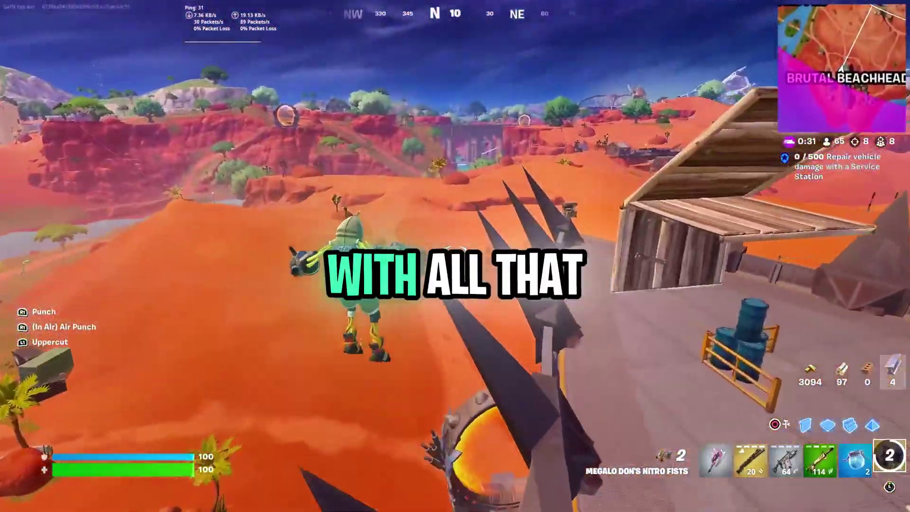
- With the combat shotgun equipped, sprint and jump across the open desert
key("2")
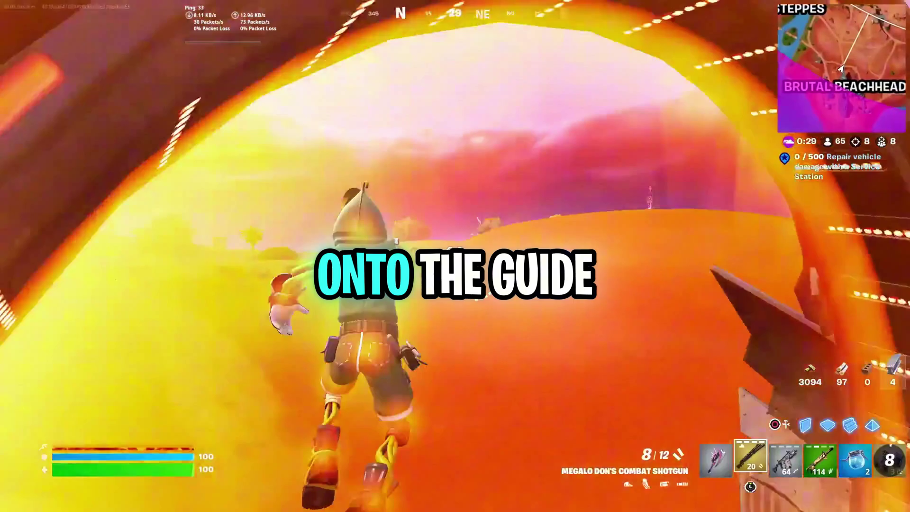
key("w")
key("shift")
key("space")
key("w")
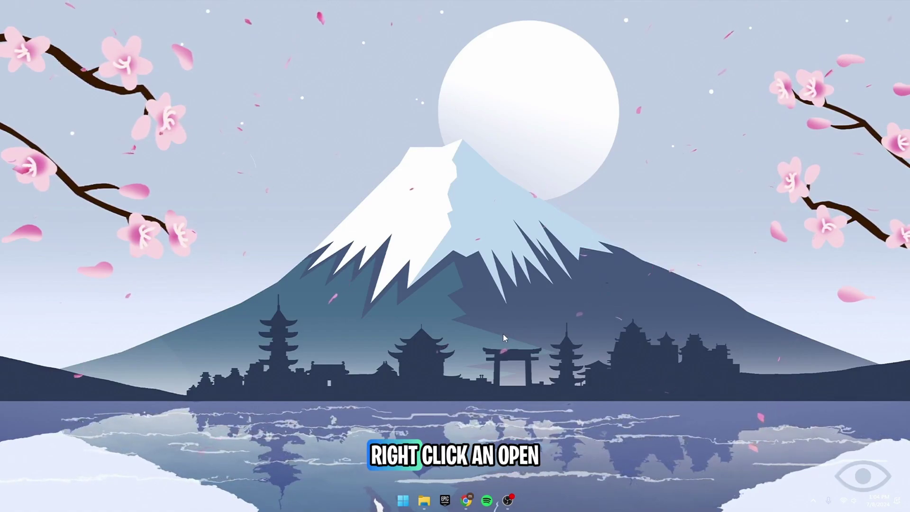
- Disable Spotify in Task Manager's Startup apps list, then close Task Manager
right_click(618, 504)
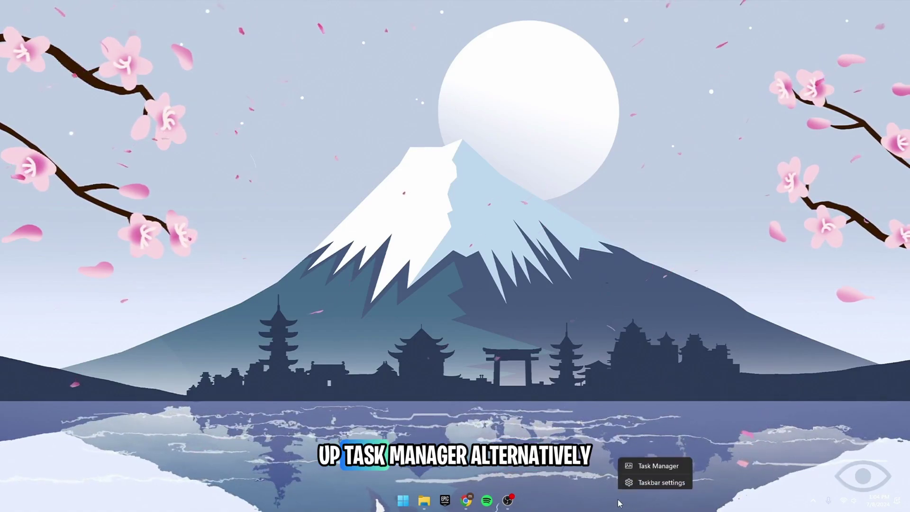
left_click(636, 465)
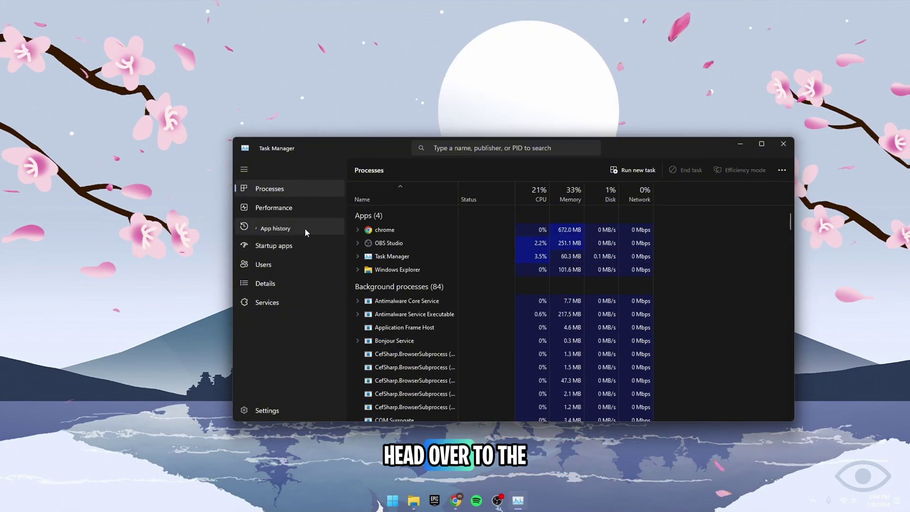
left_click(290, 247)
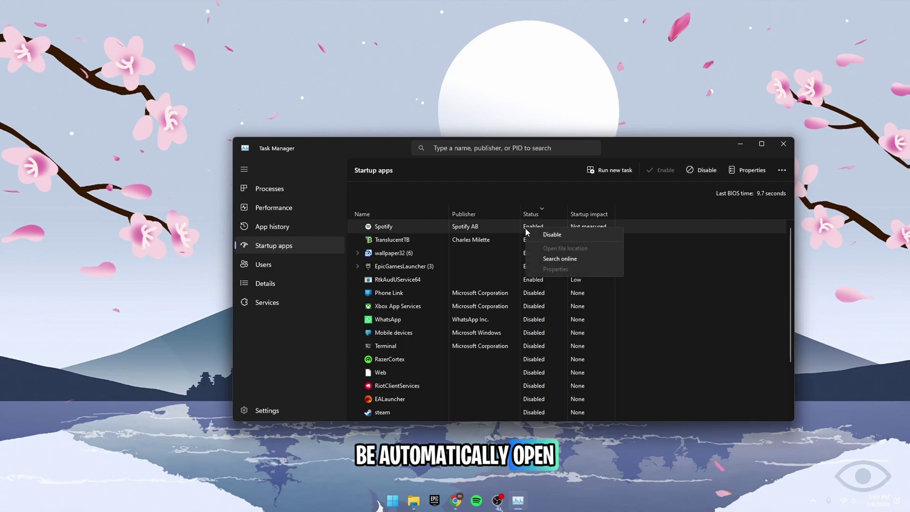
left_click(550, 235)
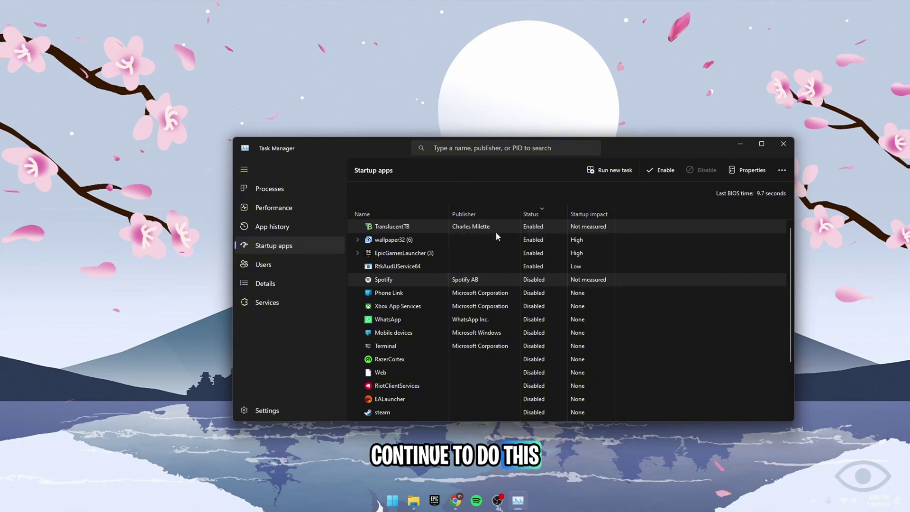
left_click(586, 125)
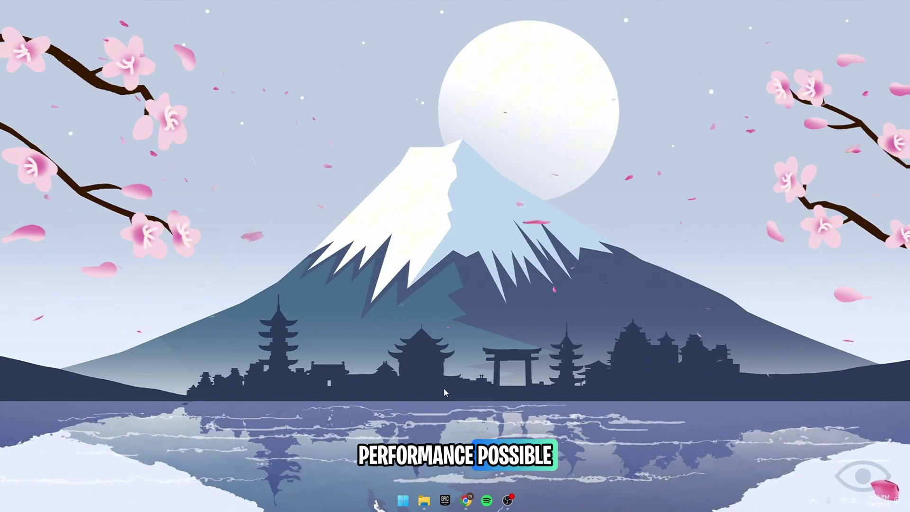
- Open Settings via a 'settings' search and go to Gaming > Game Mode to confirm it's on
key("super")
type("settings")
key("Return")
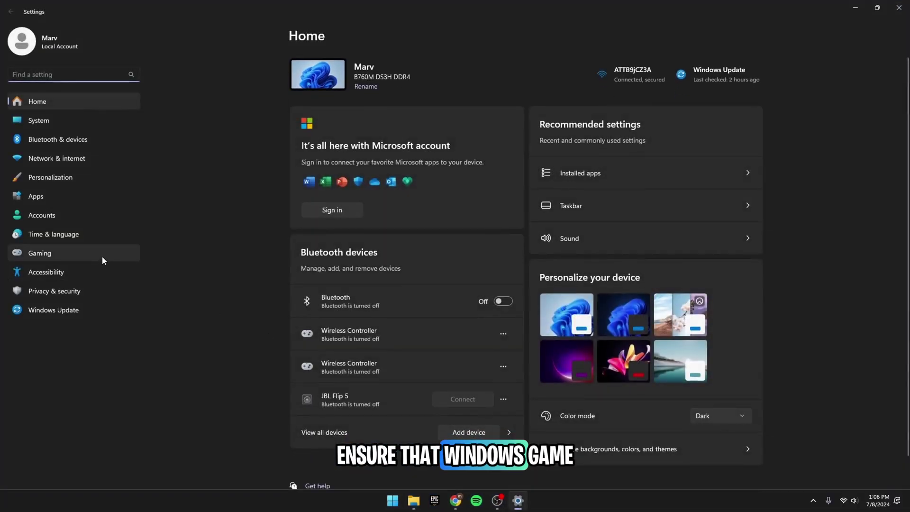
left_click(102, 254)
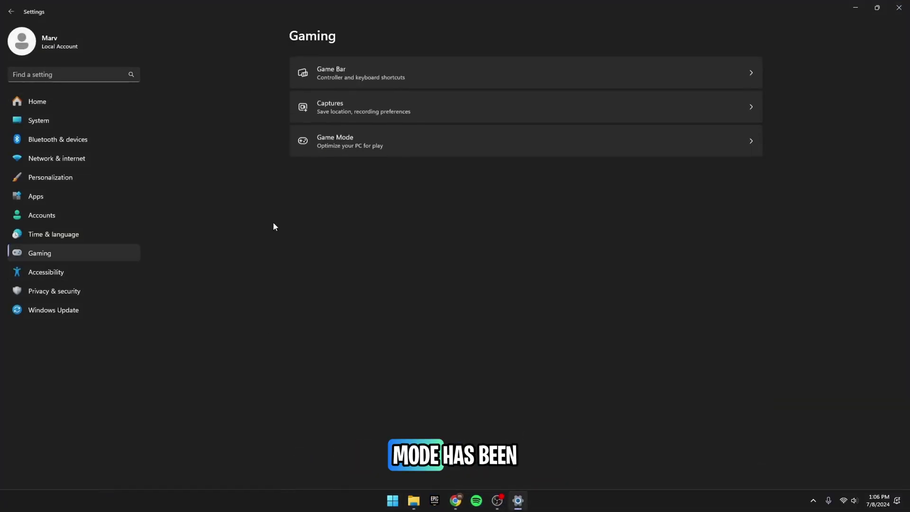
left_click(382, 144)
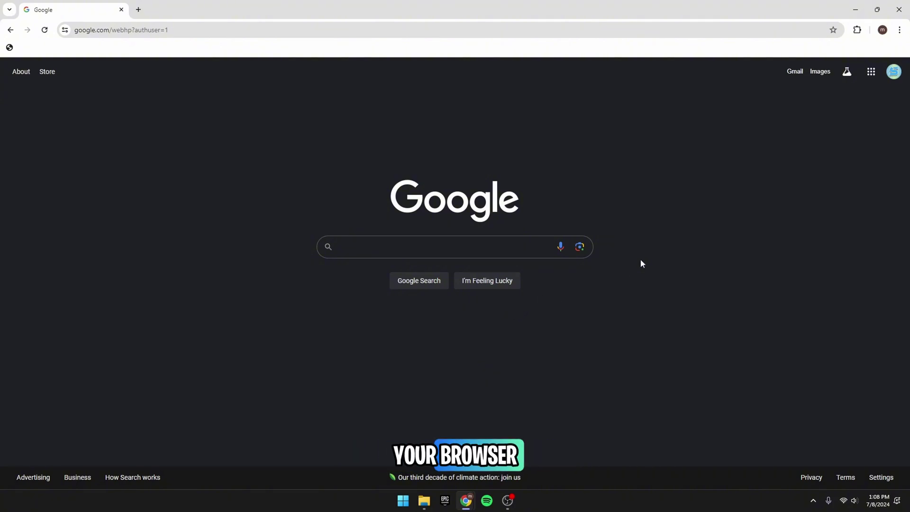
- Open Chrome's Settings at the System section holding the background apps option
left_click(899, 30)
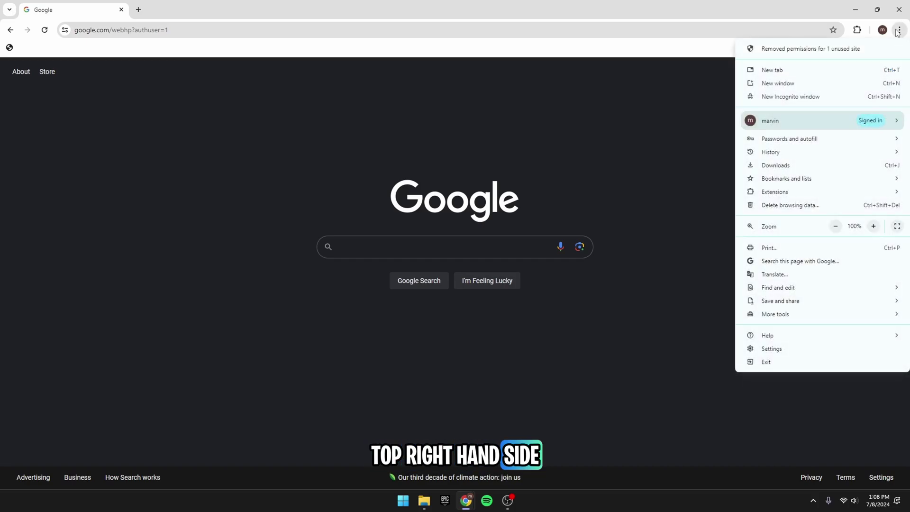
left_click(772, 349)
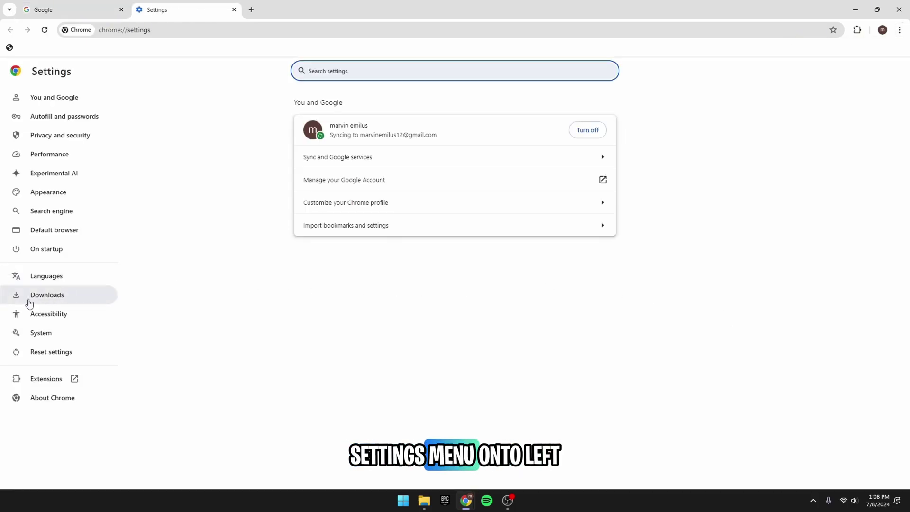
left_click(32, 336)
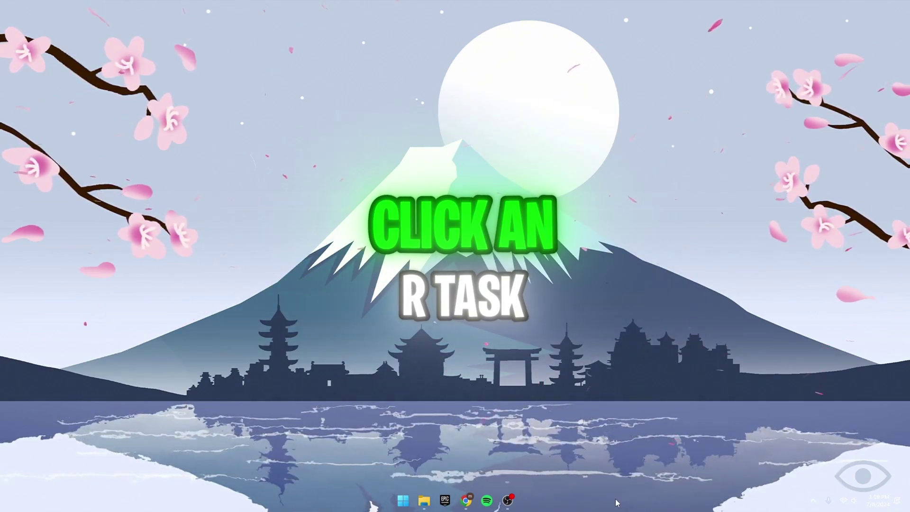
- Quit Discord and exit Steam from the taskbar's hidden-icons tray
left_click(815, 502)
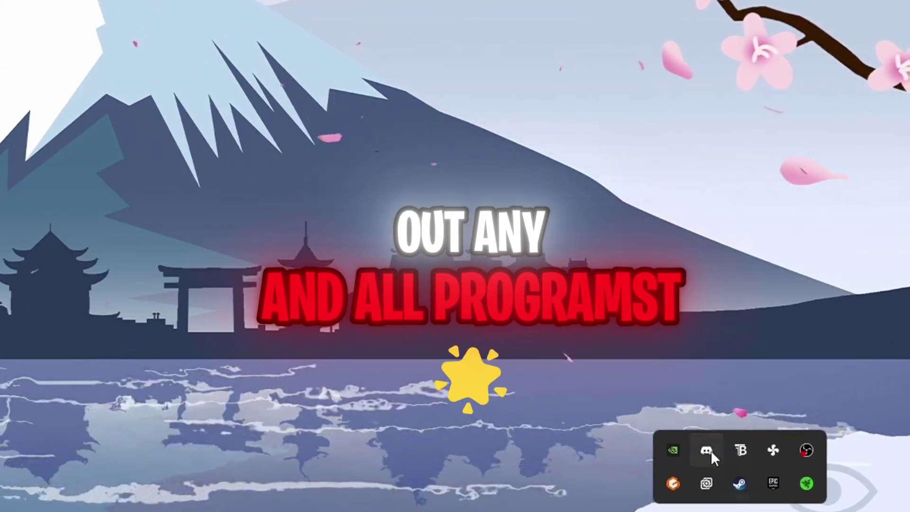
right_click(711, 450)
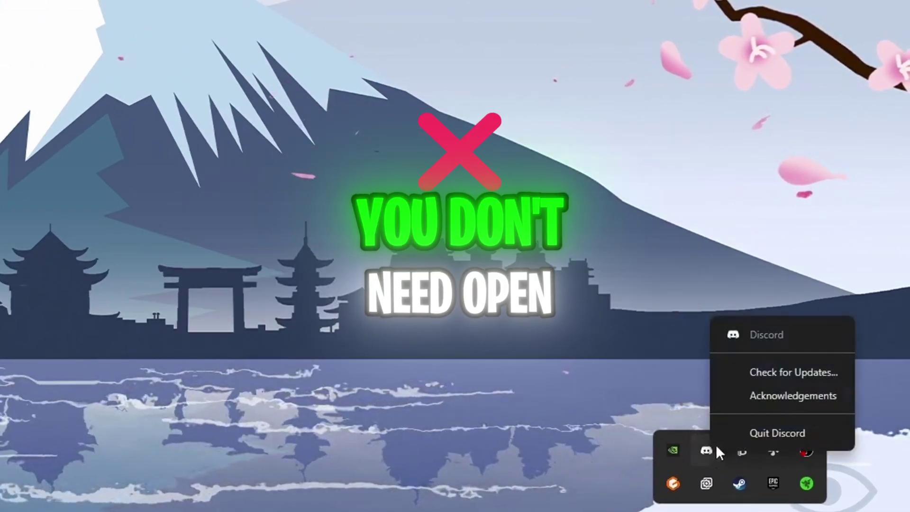
left_click(737, 434)
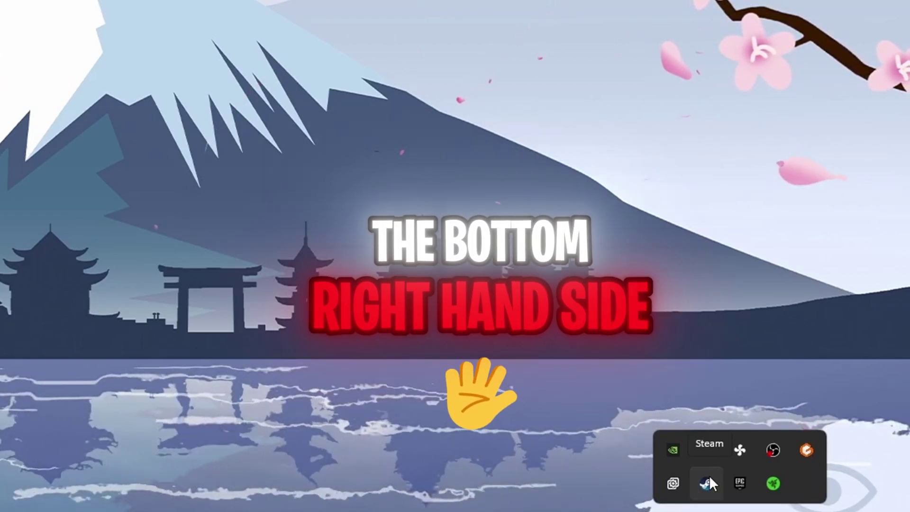
right_click(709, 476)
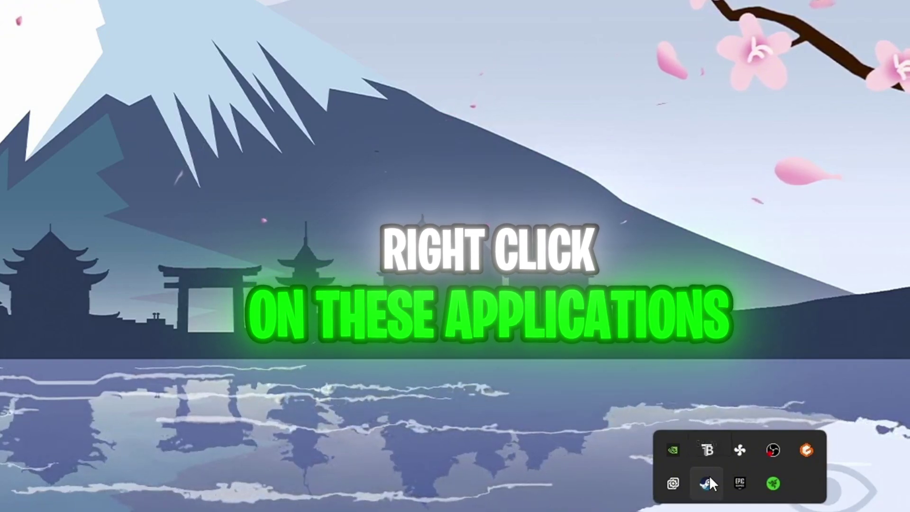
left_click(719, 467)
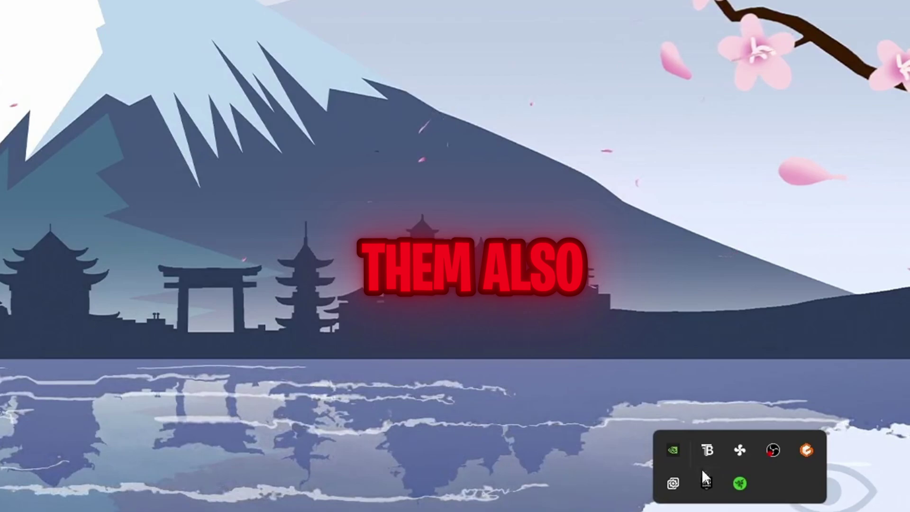
left_click(101, 324)
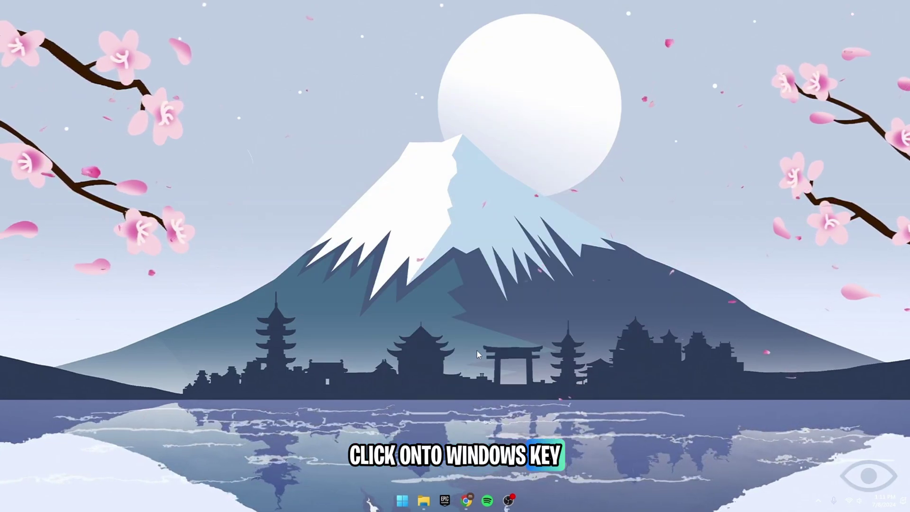
- Open Device Manager, centre its window, and expand System devices
key("super")
type("Device Manager")
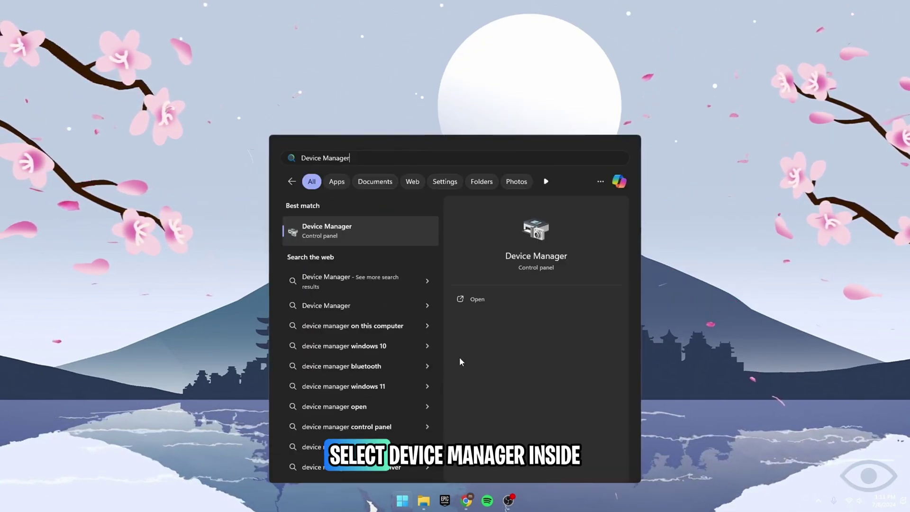
key("Return")
left_click_drag(237, 22, 504, 123)
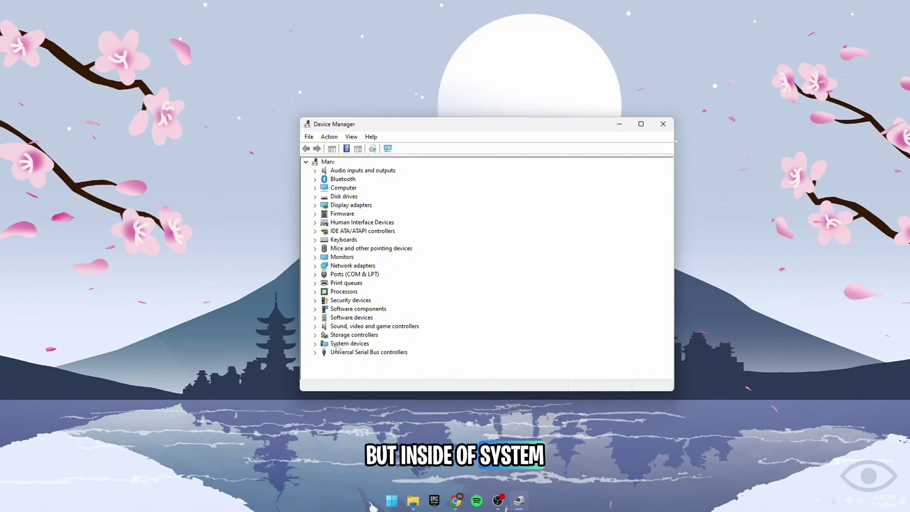
left_click(315, 344)
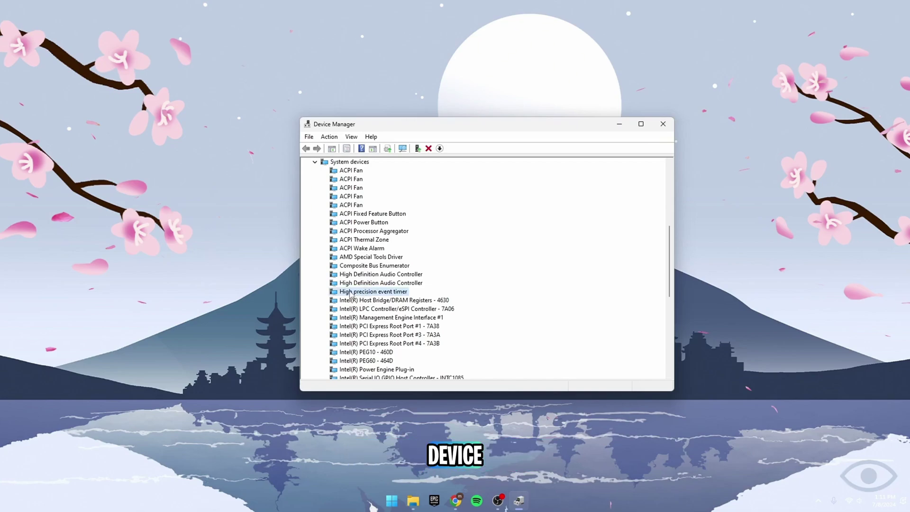
- Disable the High precision event timer, then recheck its entry in the list
right_click(351, 292)
left_click(366, 309)
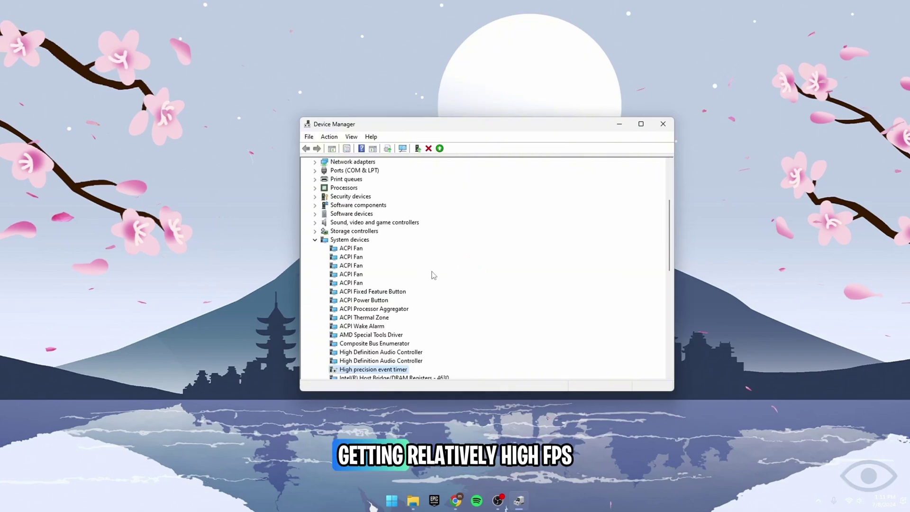
scroll(423, 287, "down", 1)
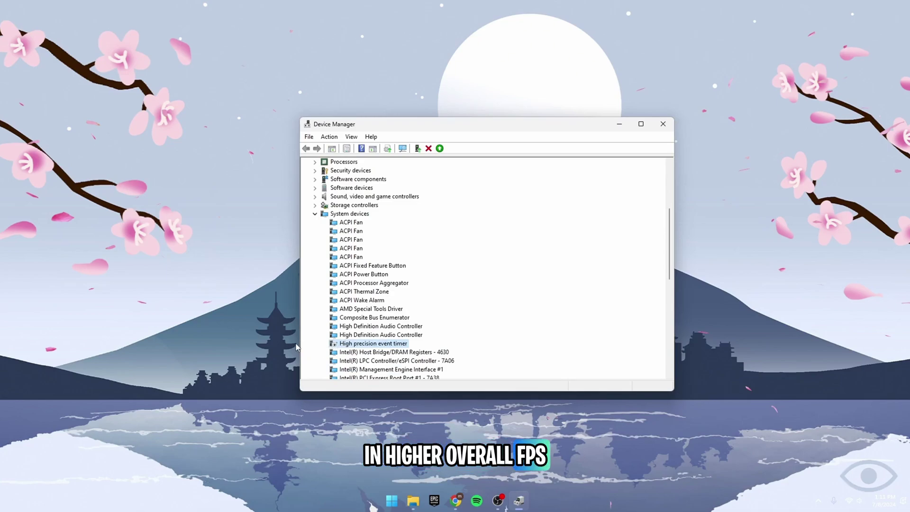
left_click(296, 344)
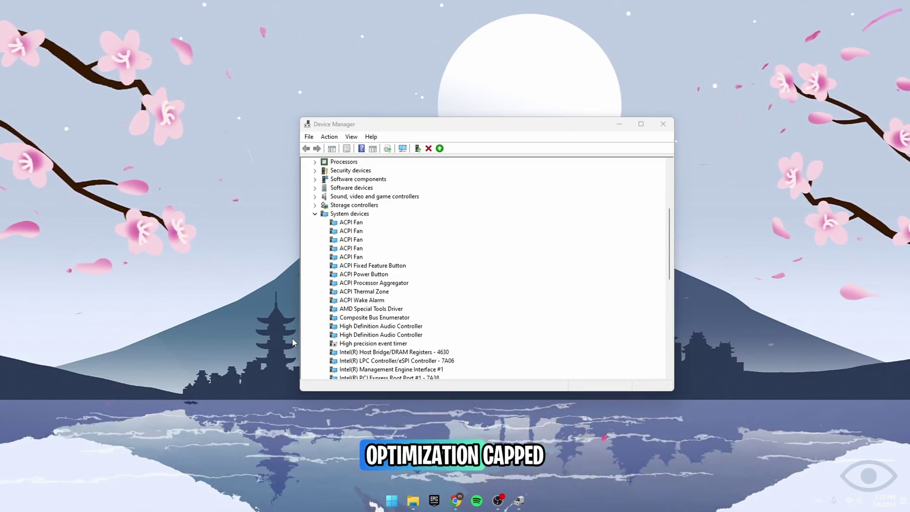
left_click(354, 345)
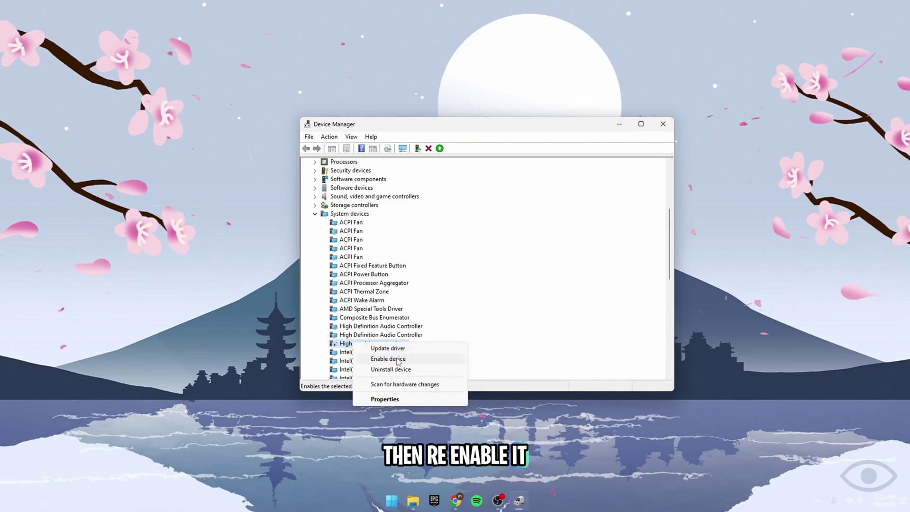
left_click(284, 349)
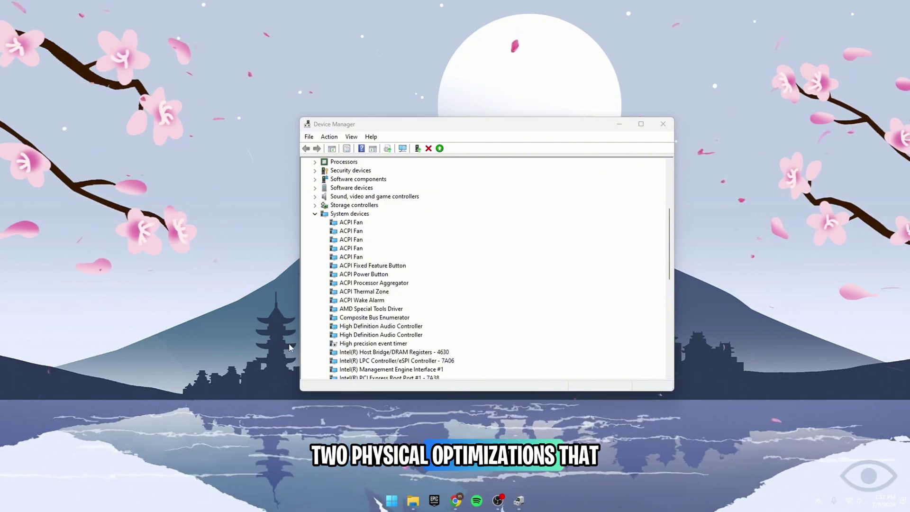